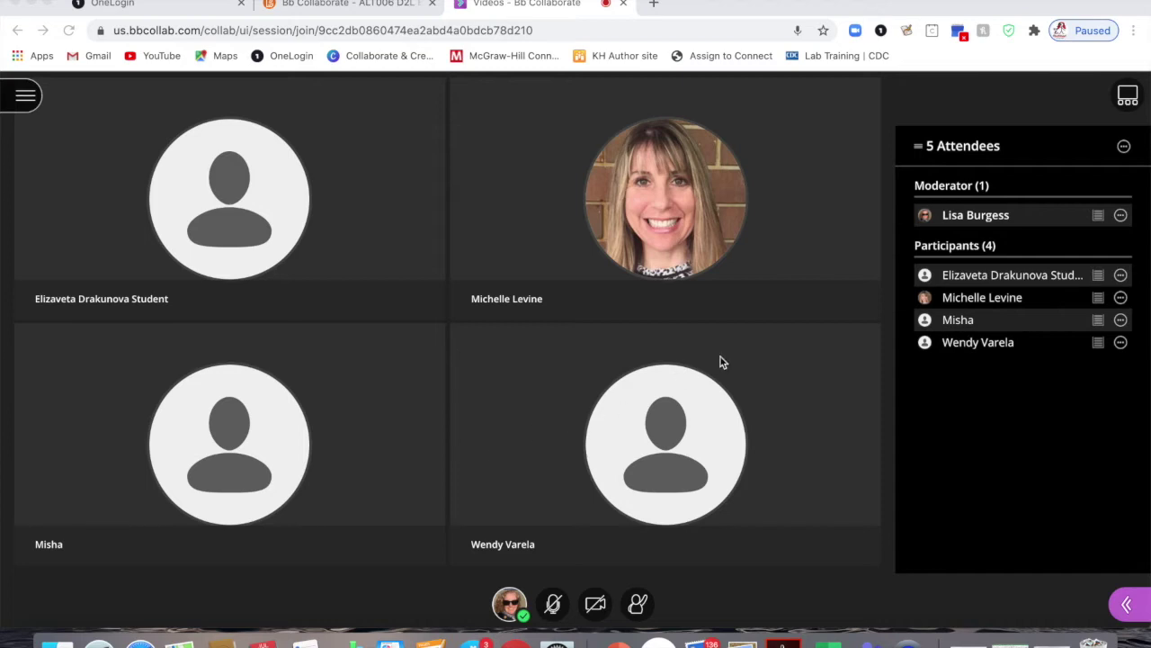
- Open the Collaborate panel and merge the separate attendees list into it
left_click(1123, 604)
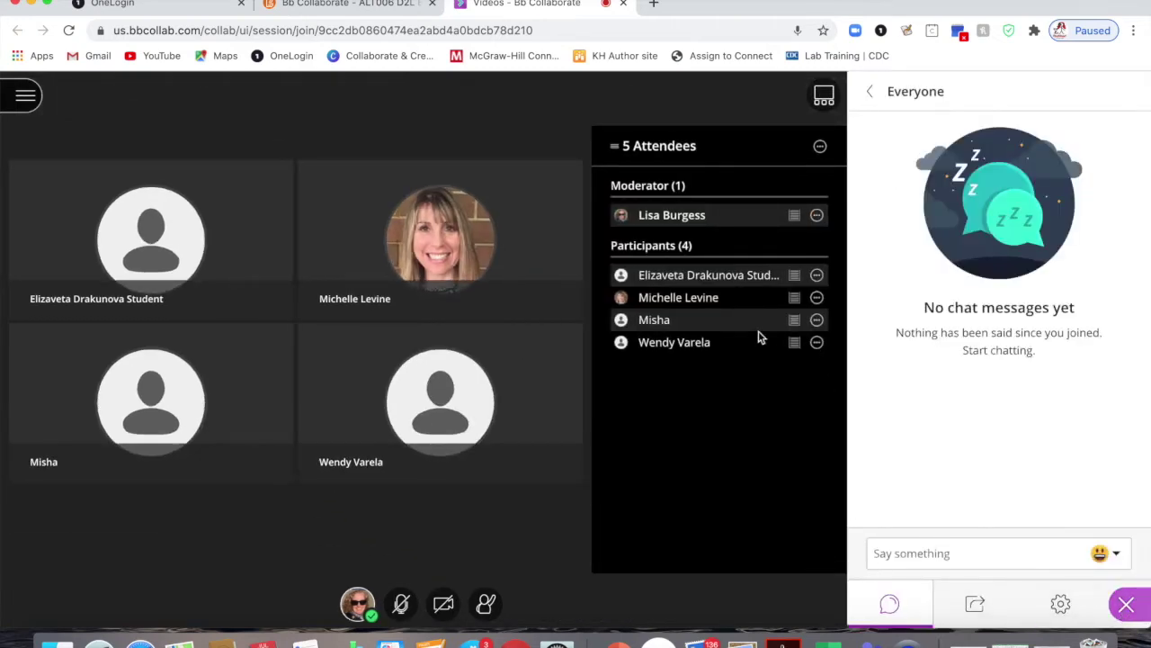
left_click(819, 146)
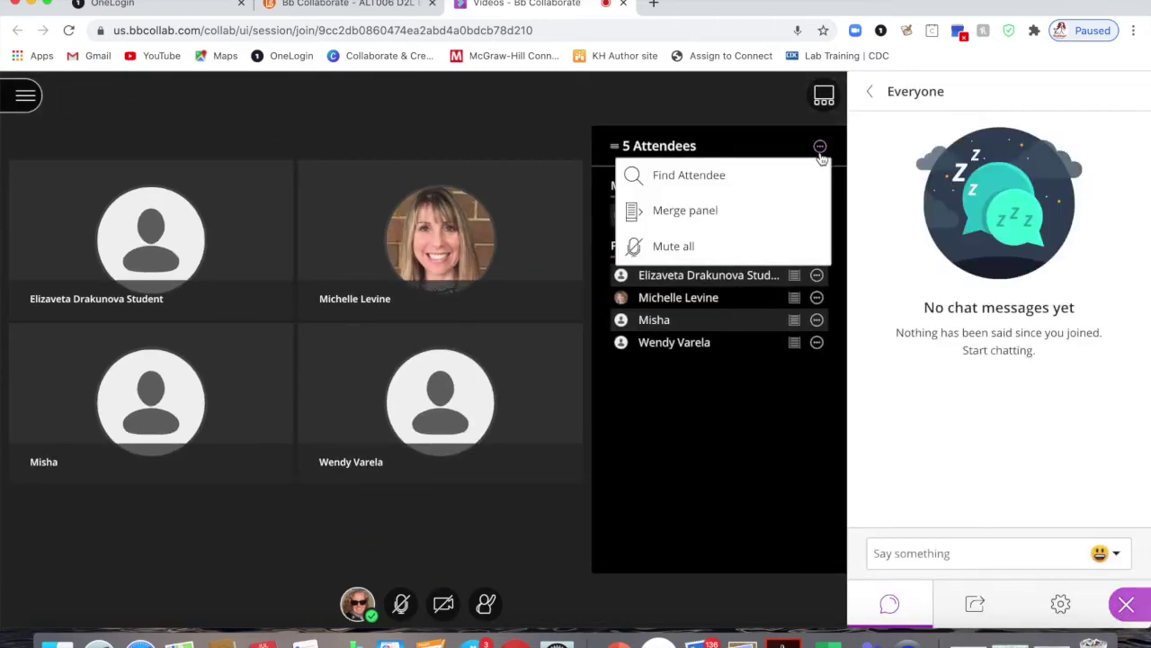
left_click(703, 214)
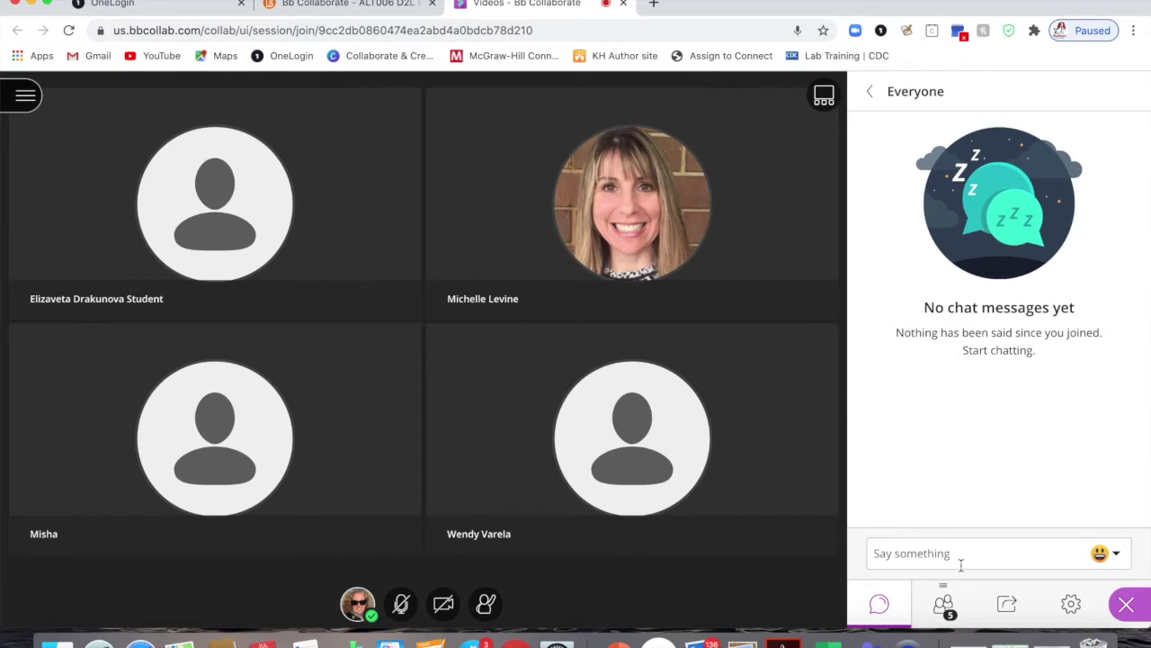
- Open the breakout groups setup with random assignment and choose 2 as the number of groups
left_click(1004, 605)
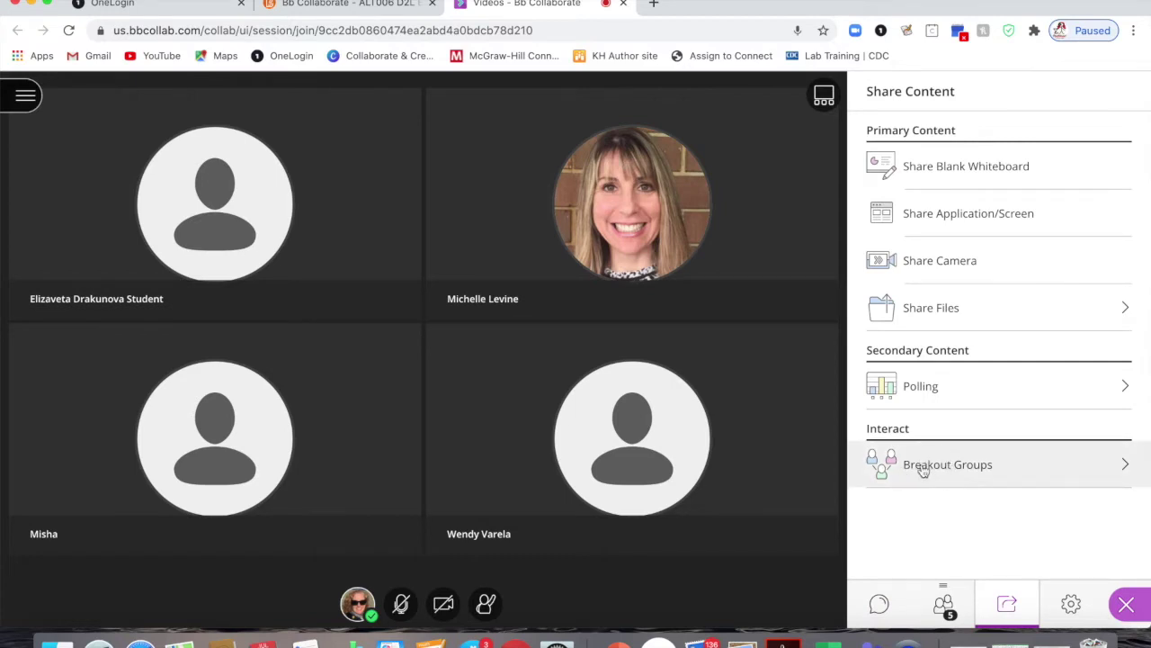
left_click(923, 469)
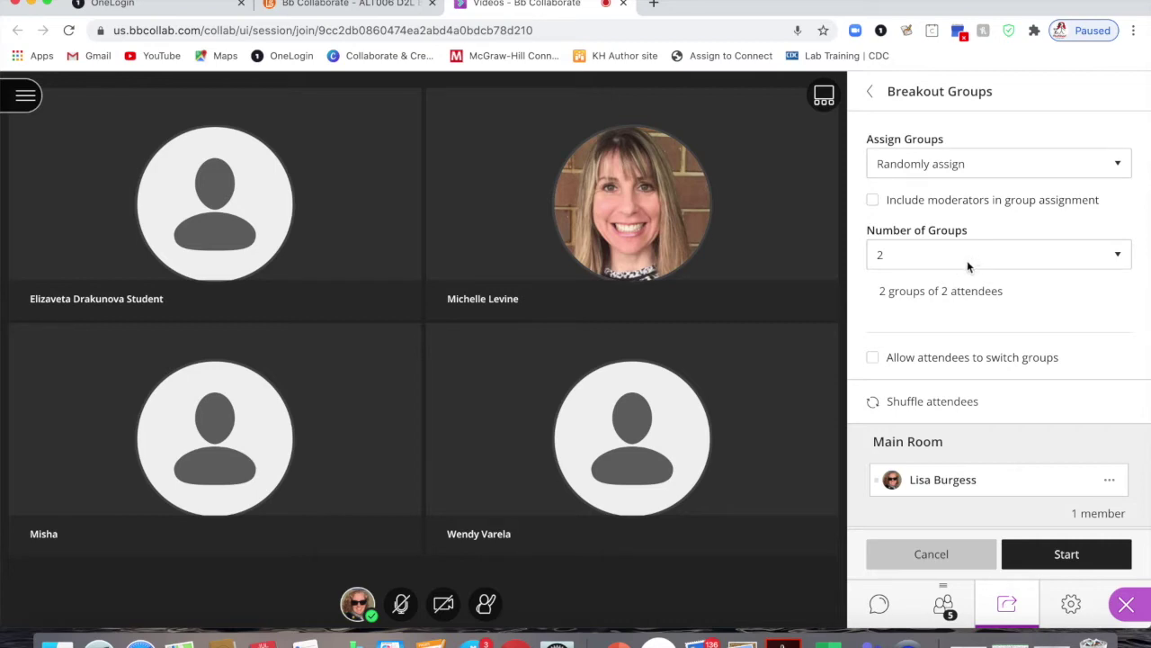
left_click(969, 259)
left_click(972, 261)
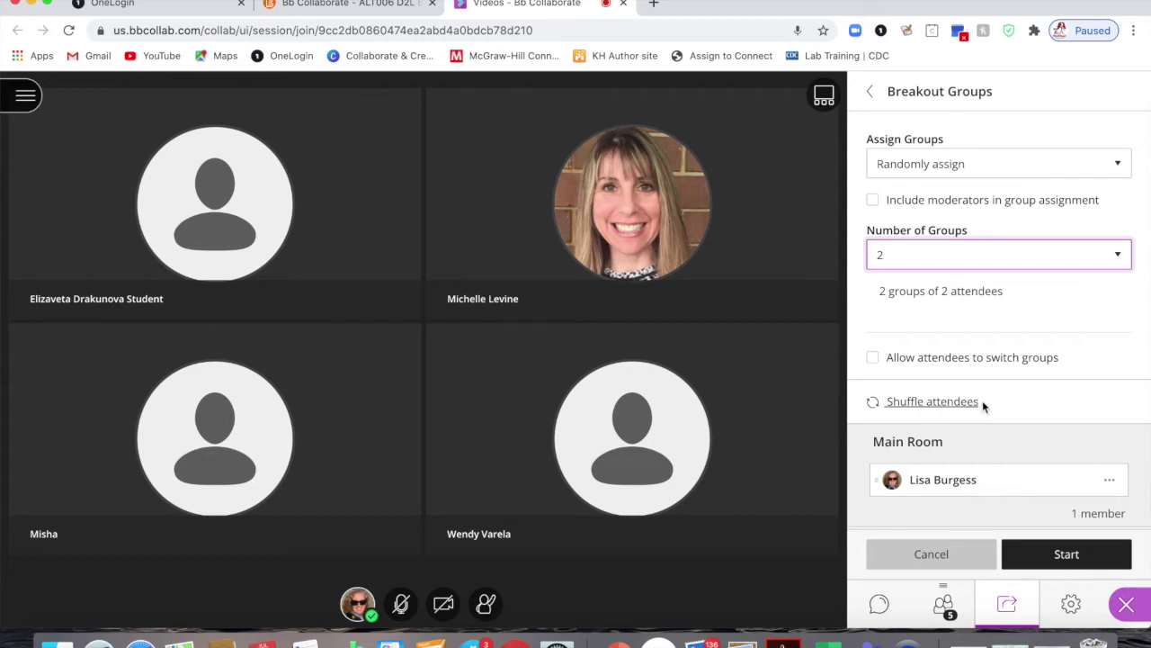
- Swap the second members of Group 1 and Group 2 with each other, and start the breakout groups
scroll(980, 405, "down", 5)
scroll(979, 407, "down", 1)
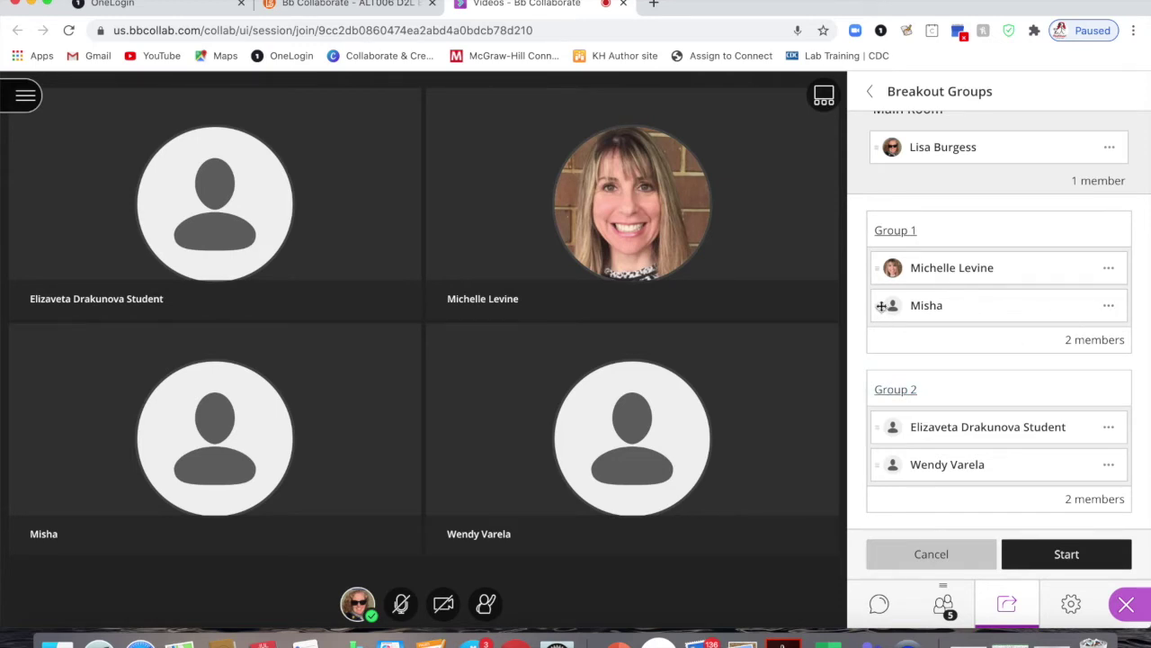
left_click_drag(882, 306, 900, 468)
scroll(930, 449, "down", 3)
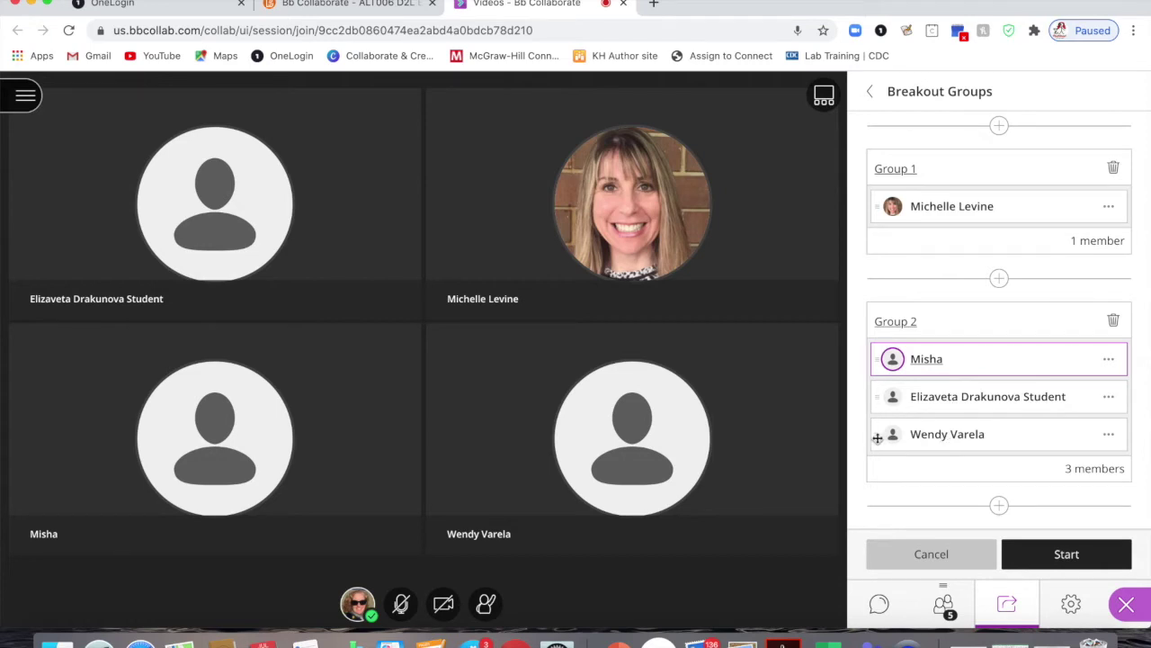
left_click_drag(878, 438, 881, 320)
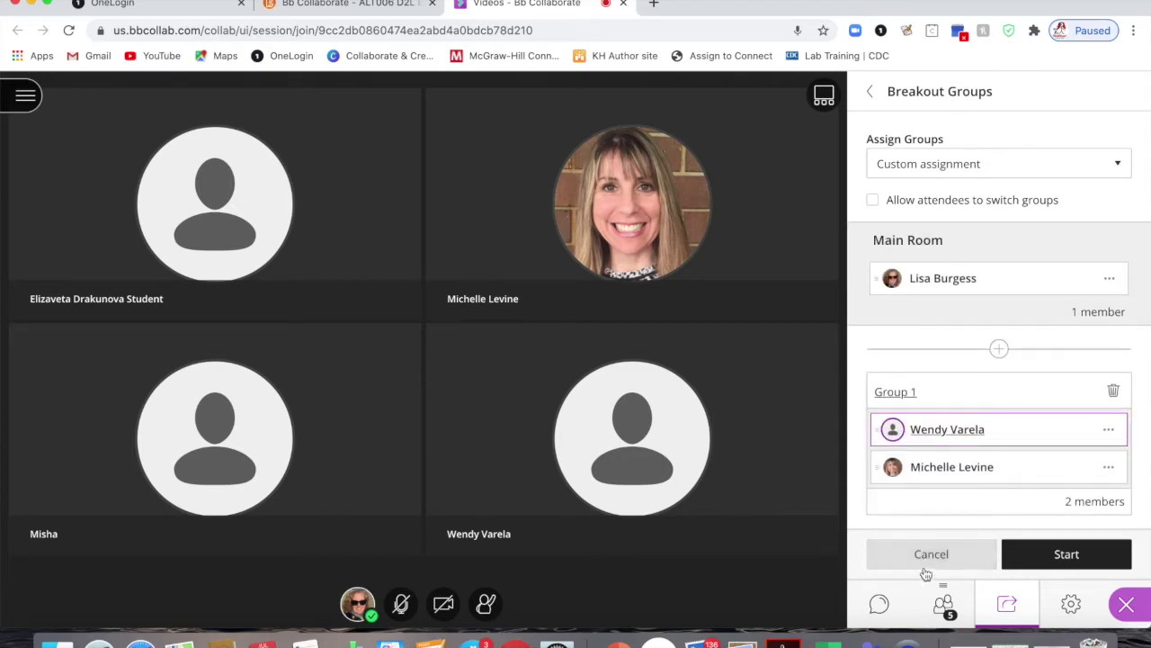
scroll(945, 499, "down", 4)
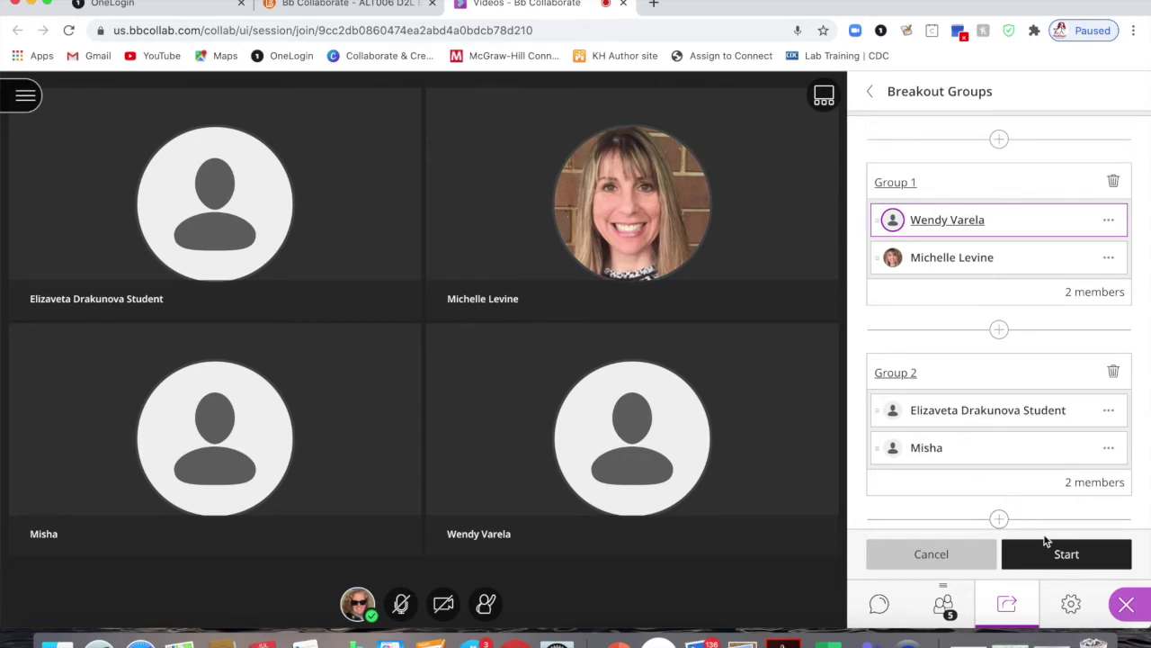
left_click(1065, 555)
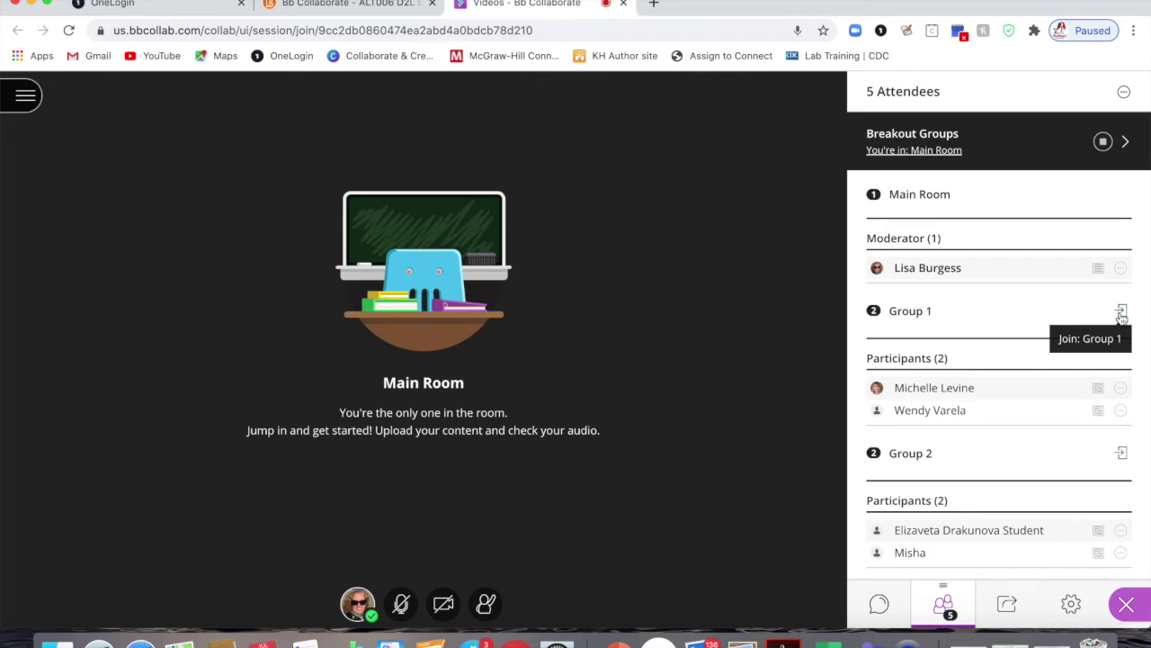
- Visit Group 1 and Group 2 in turn, briefly sharing audio in Group 2, and return to the Main Room
left_click(1121, 315)
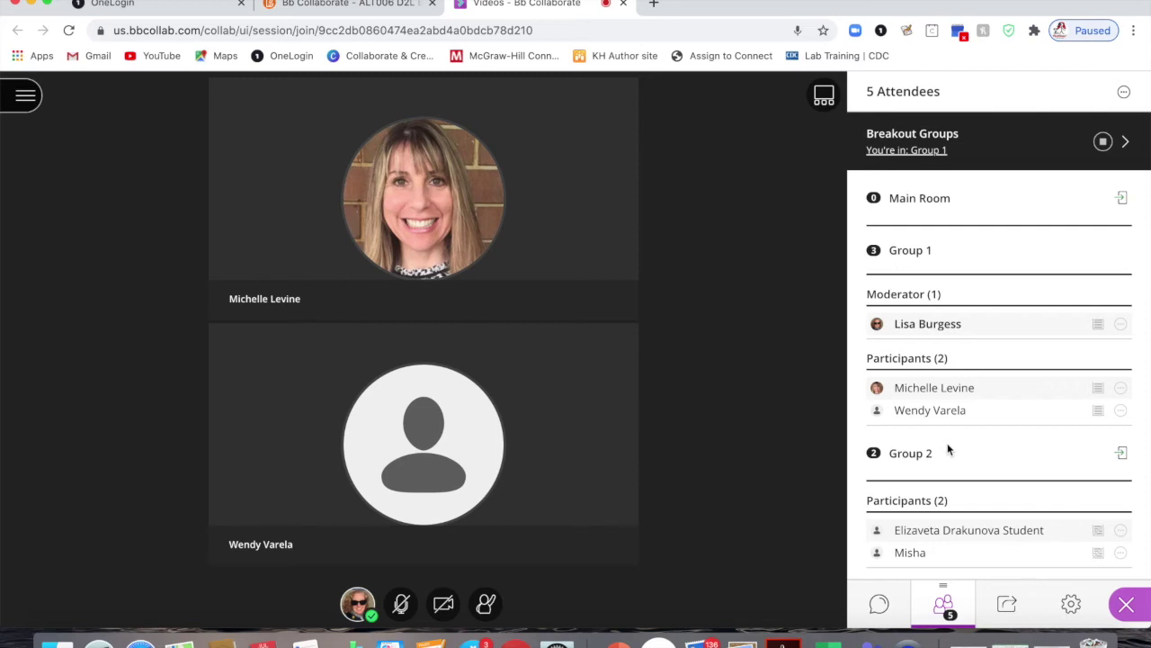
left_click(1121, 200)
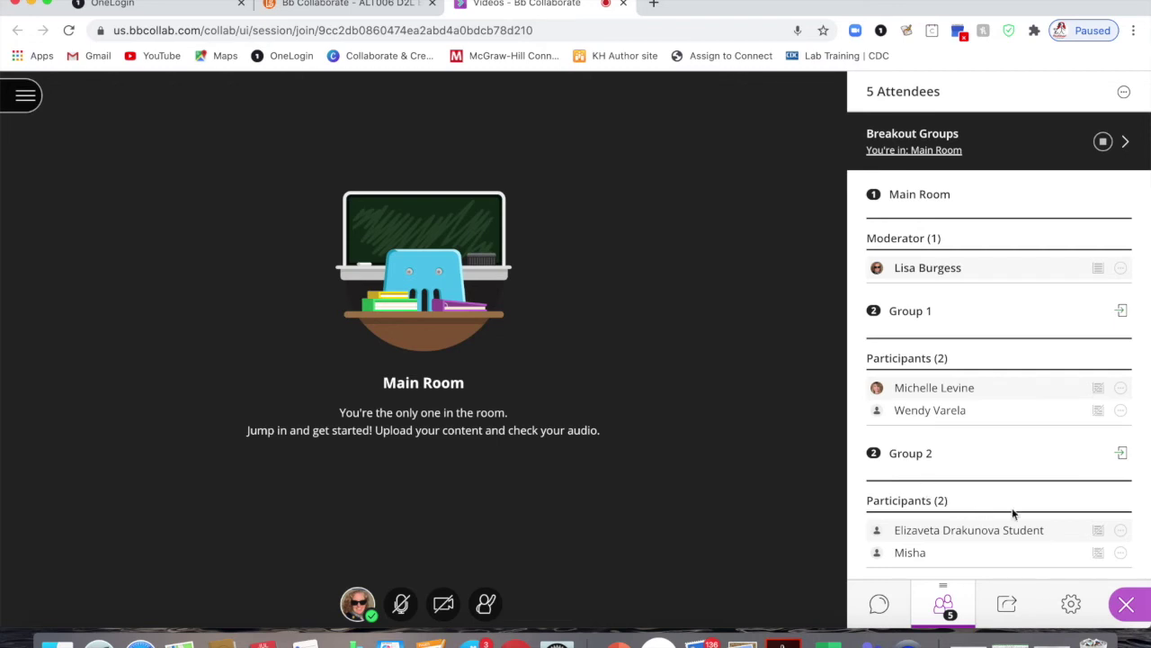
left_click(1122, 454)
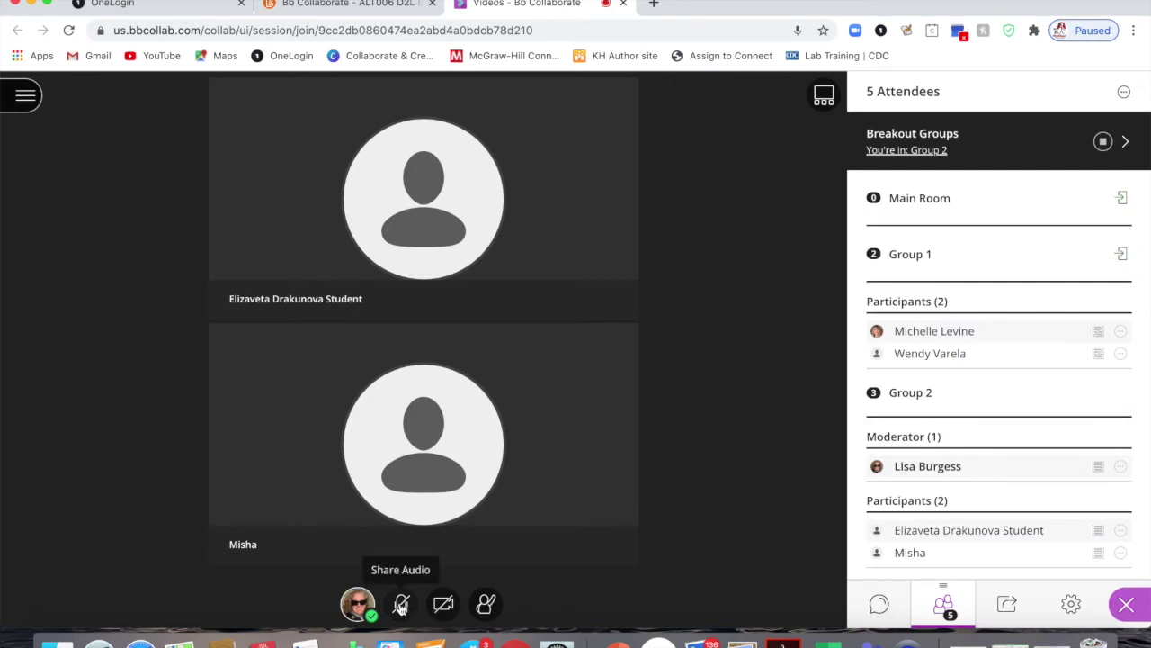
left_click(402, 606)
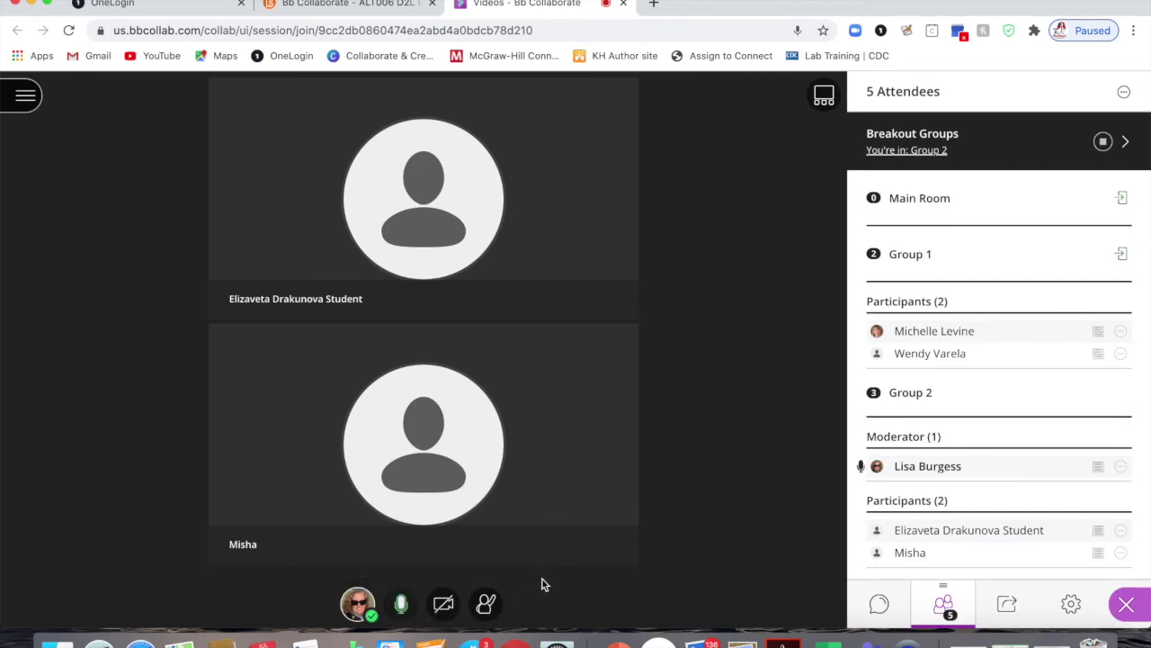
left_click(402, 607)
left_click(1123, 199)
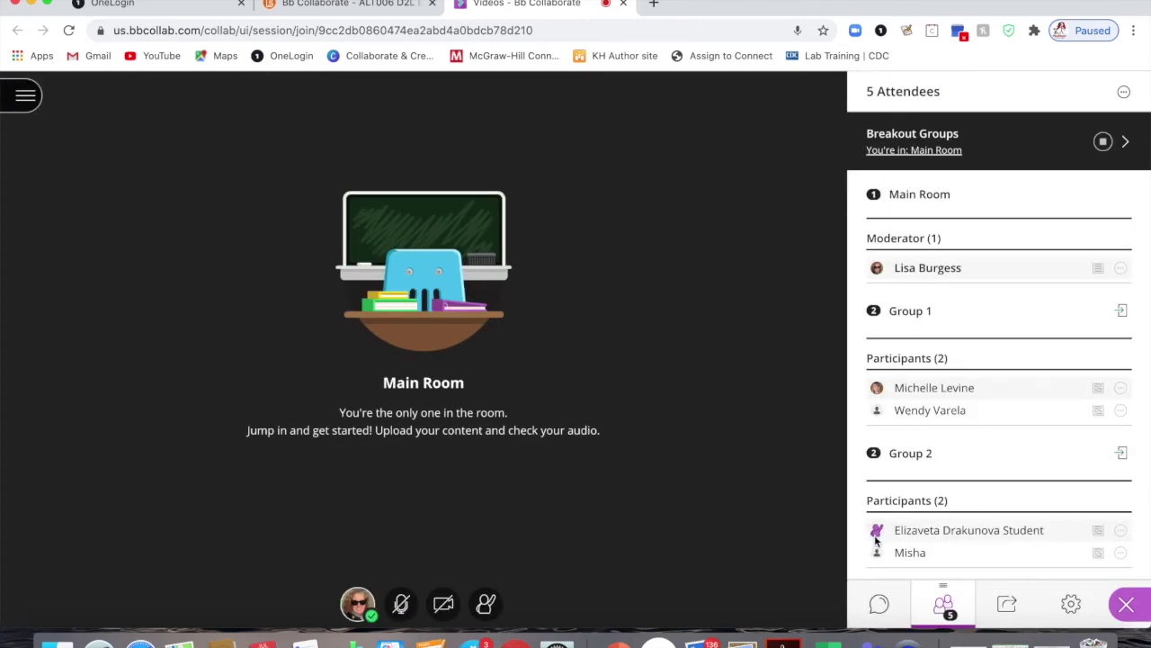
- Send the chat message "We will be ending the groups in 1 minute" to Everyone
mouse_move(878, 537)
left_click(878, 611)
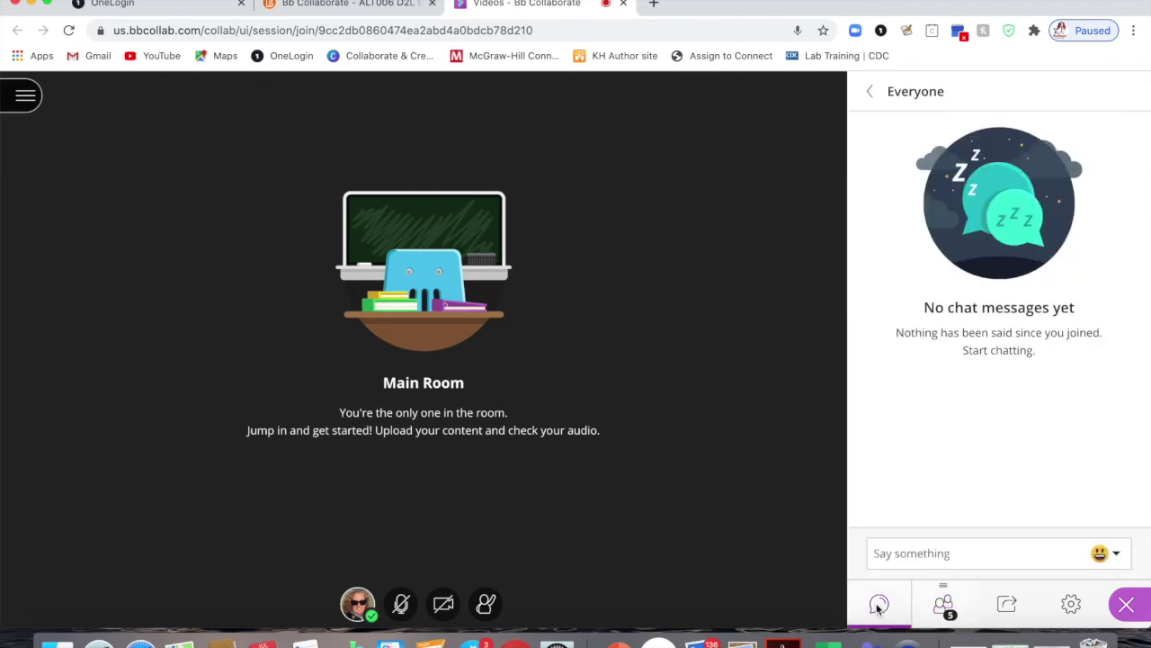
left_click(901, 557)
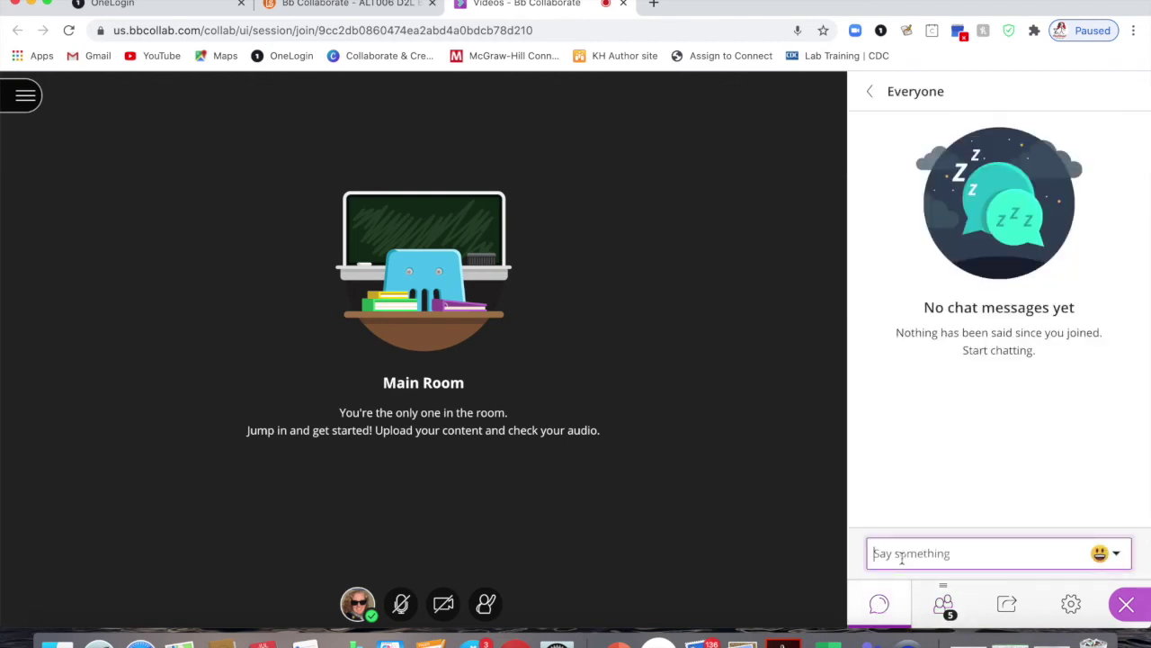
type("We wi")
type("ll be ending a")
type("the group")
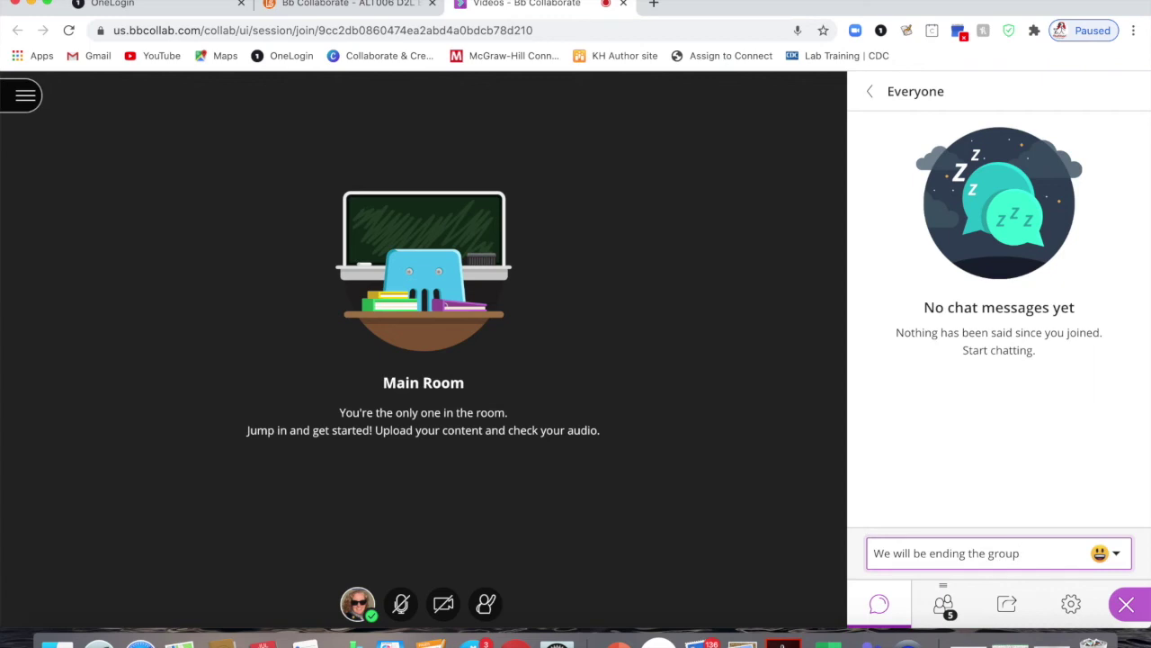
type("s in 1 minute")
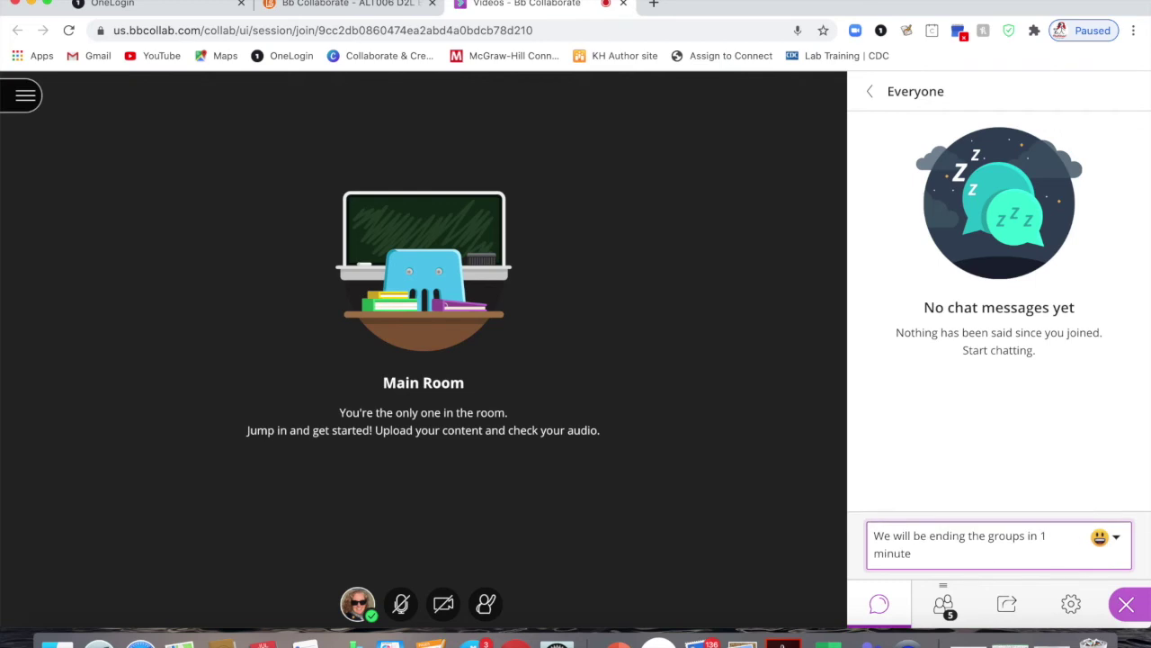
key("Return")
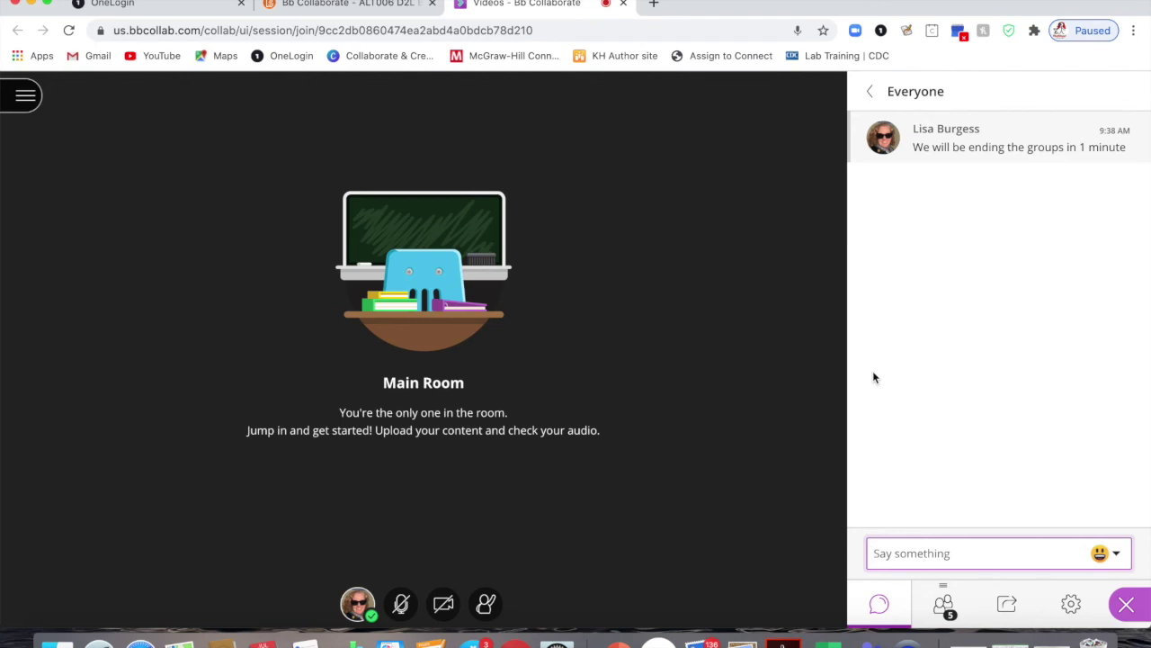
- Leave the Everyone chat and review the member assignments of the running breakout groups
left_click(872, 99)
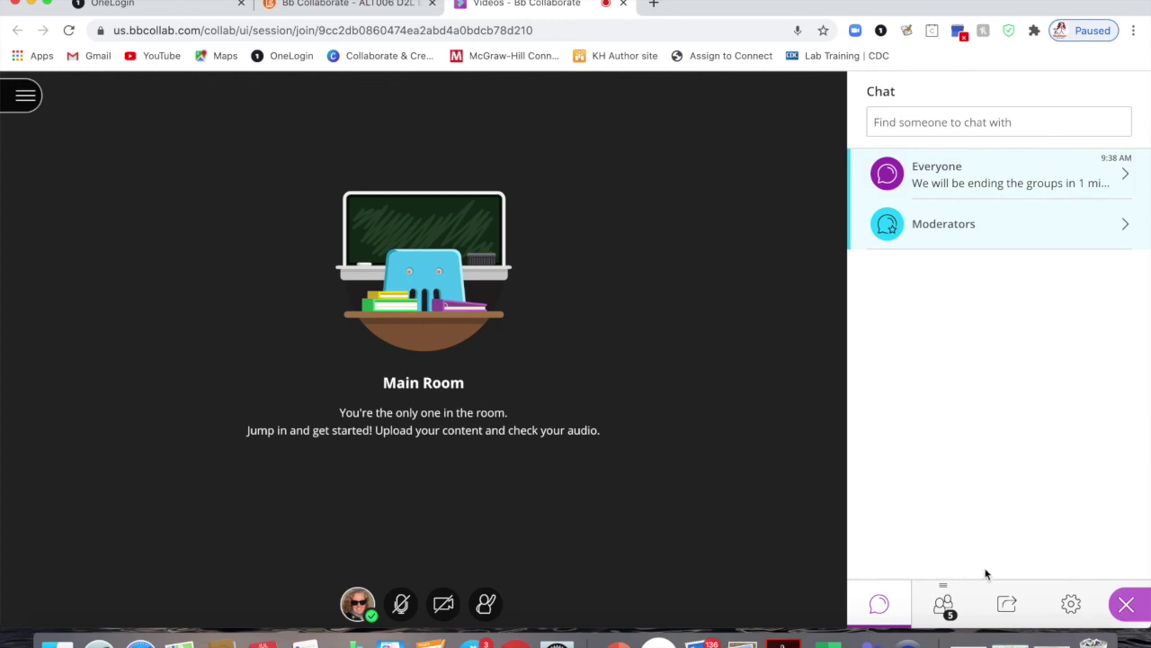
left_click(1011, 609)
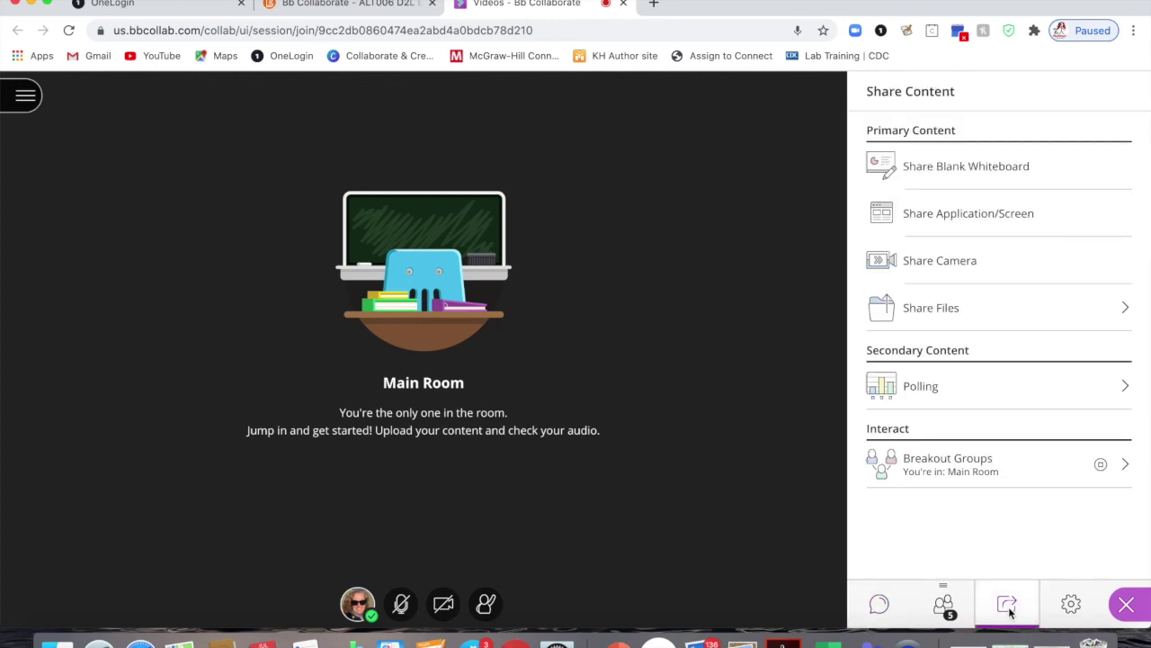
left_click(1006, 474)
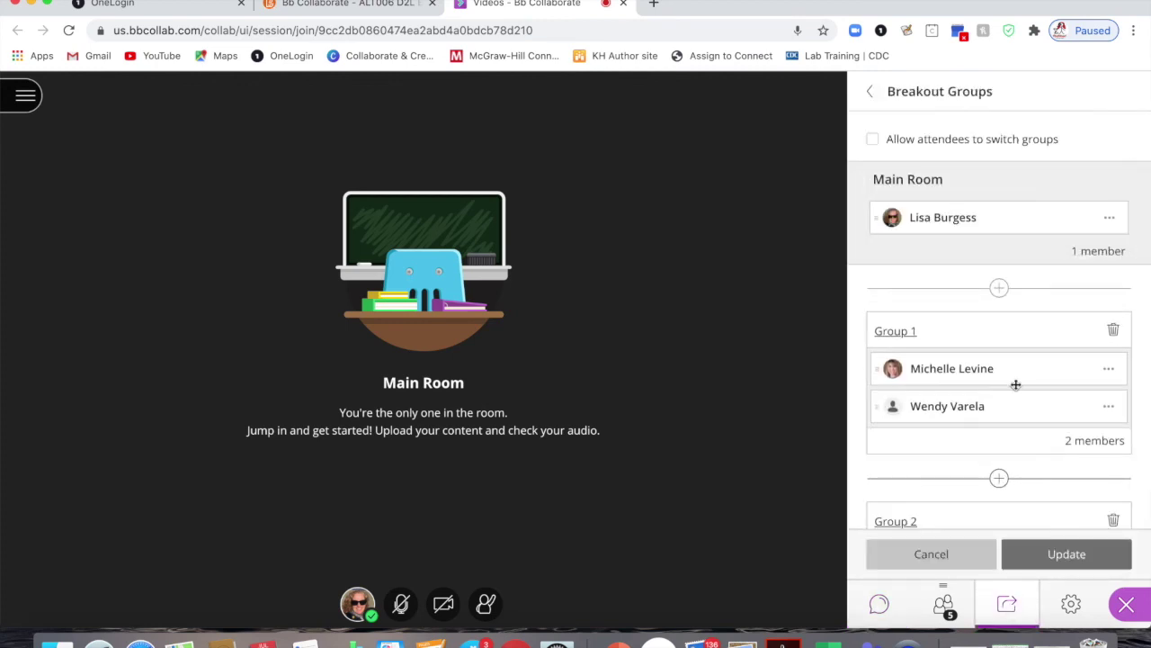
scroll(1015, 486, "down", 4)
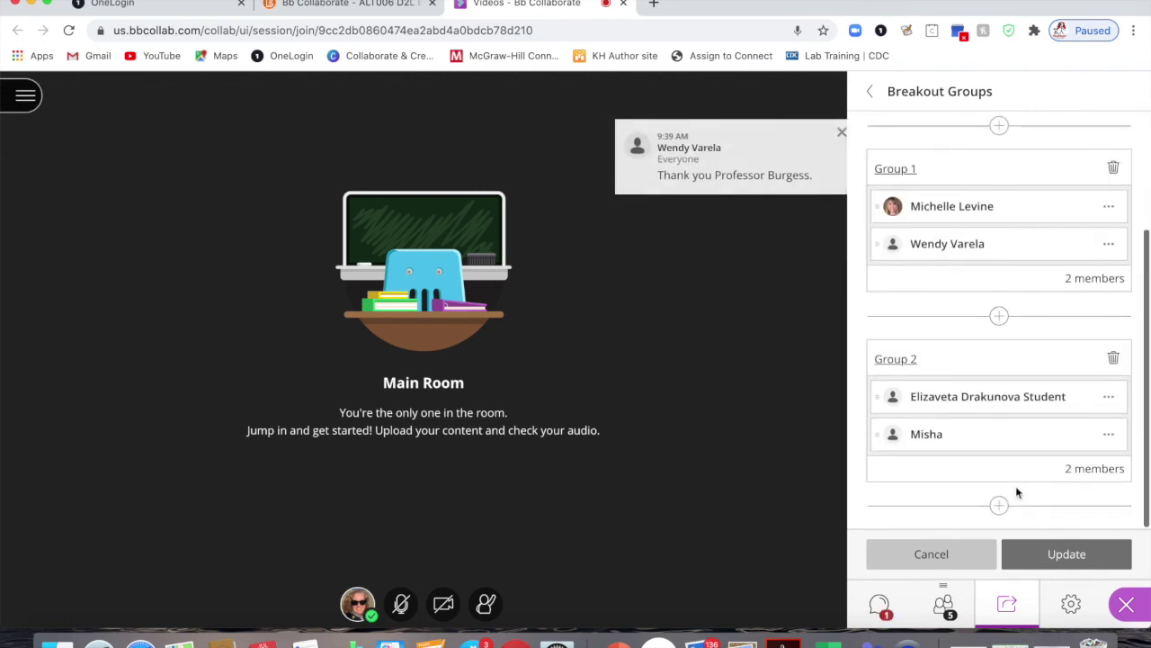
scroll(1020, 450, "up", 4)
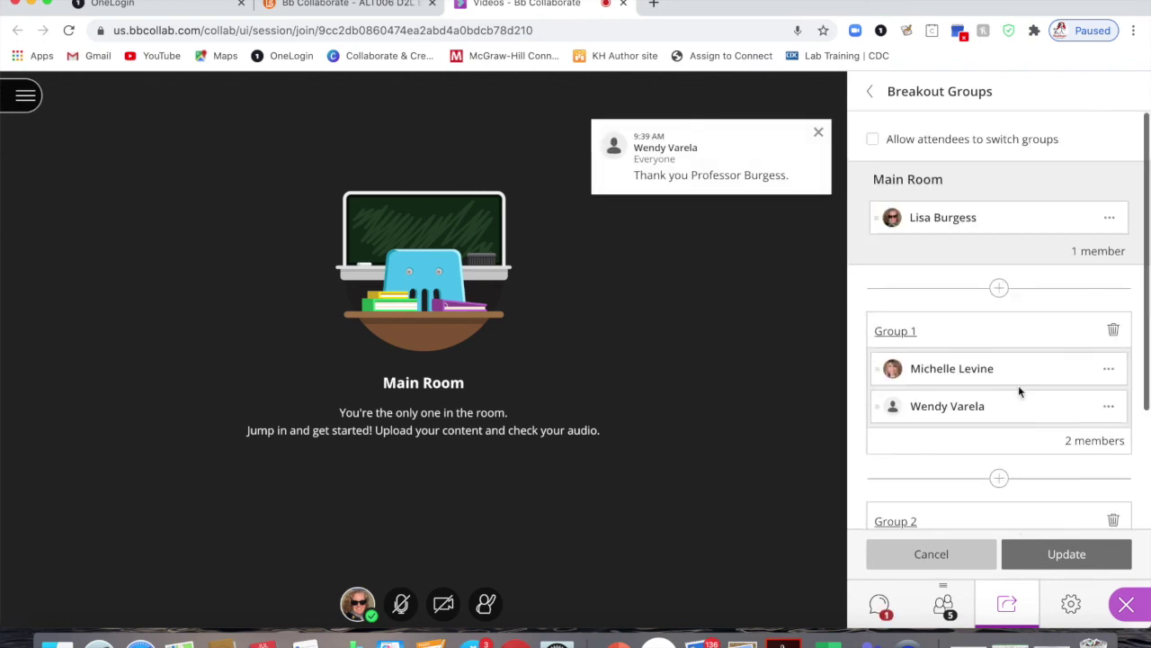
left_click(868, 92)
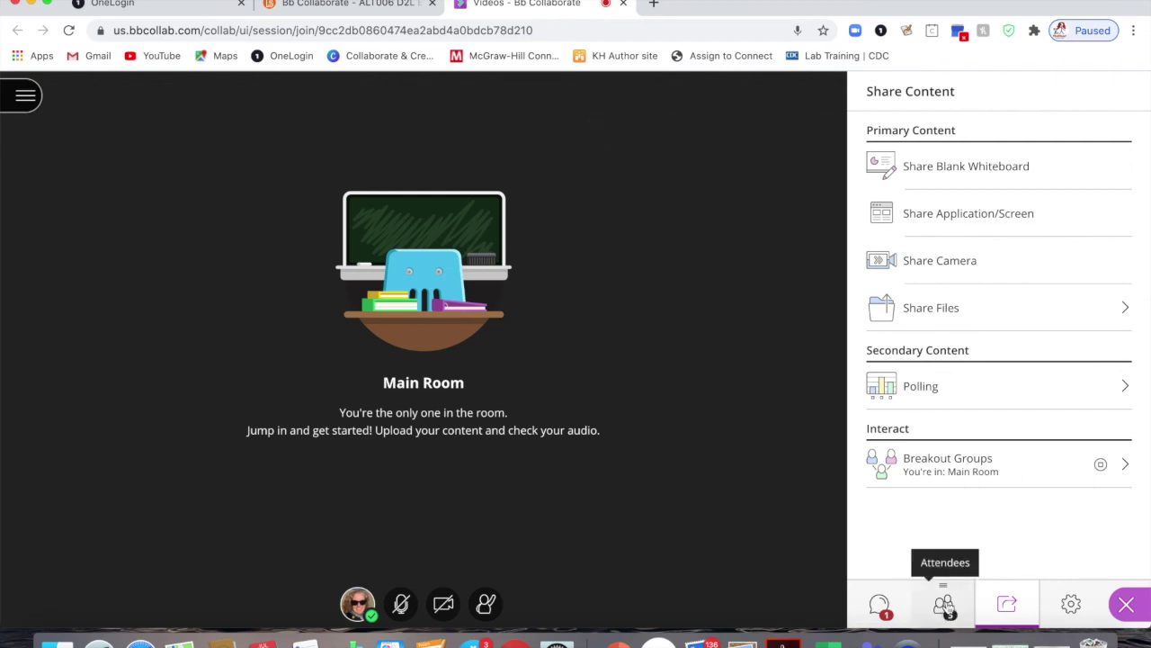
- Check the chat channels, return to the attendees list and end the breakout groups
left_click(879, 604)
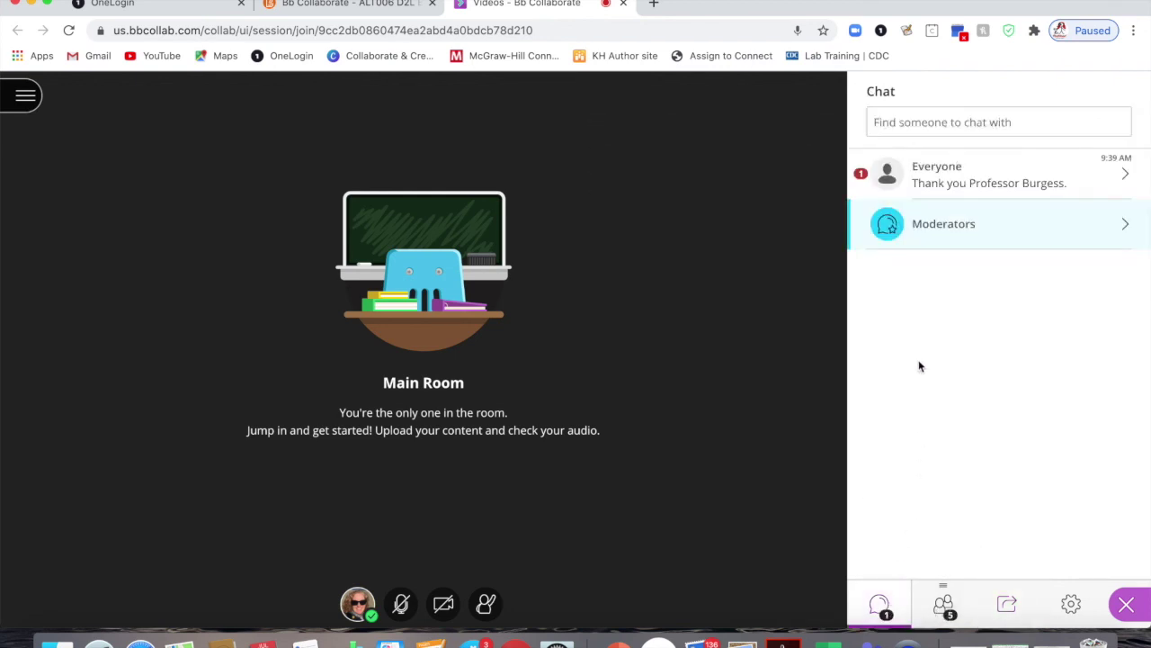
left_click(942, 609)
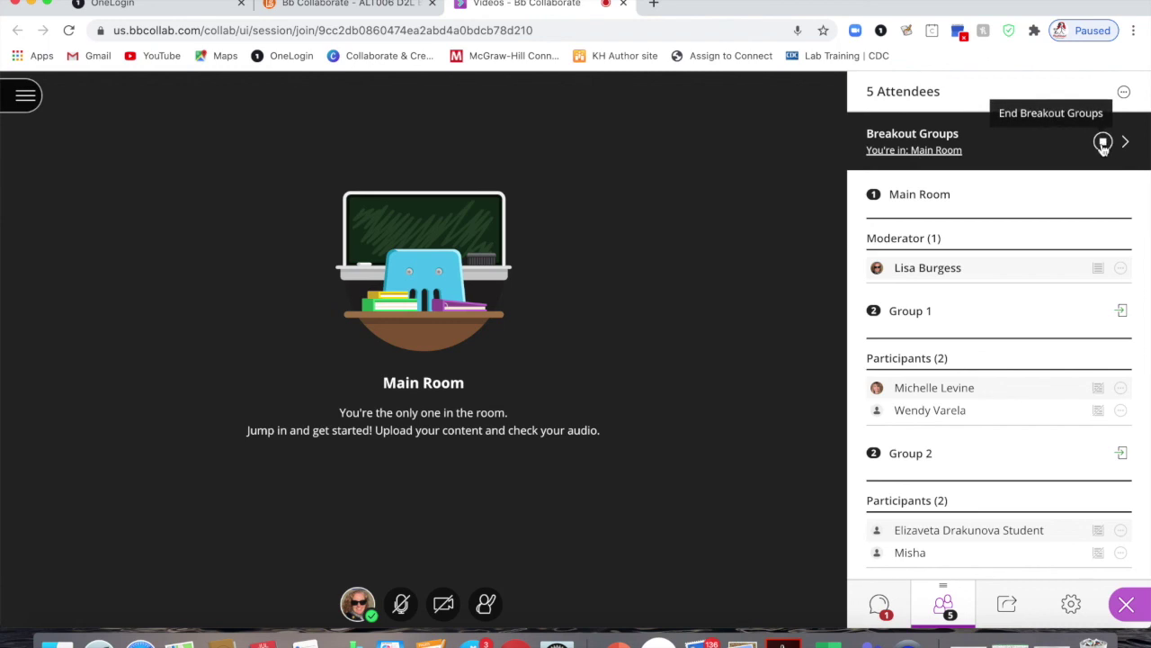
left_click(1103, 151)
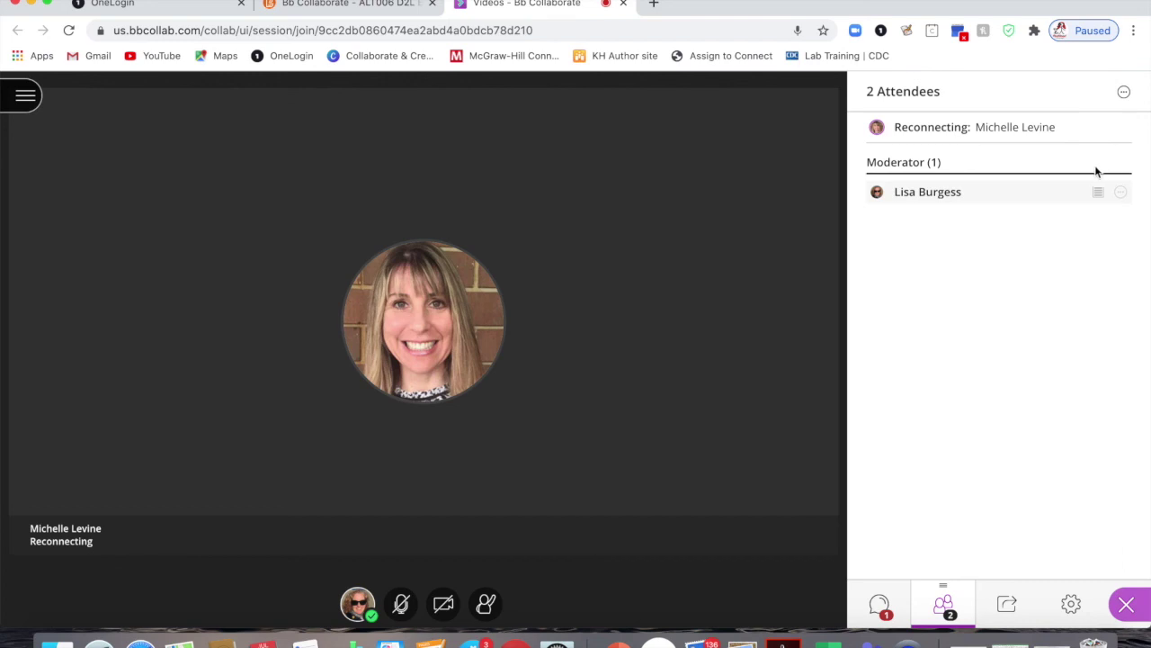